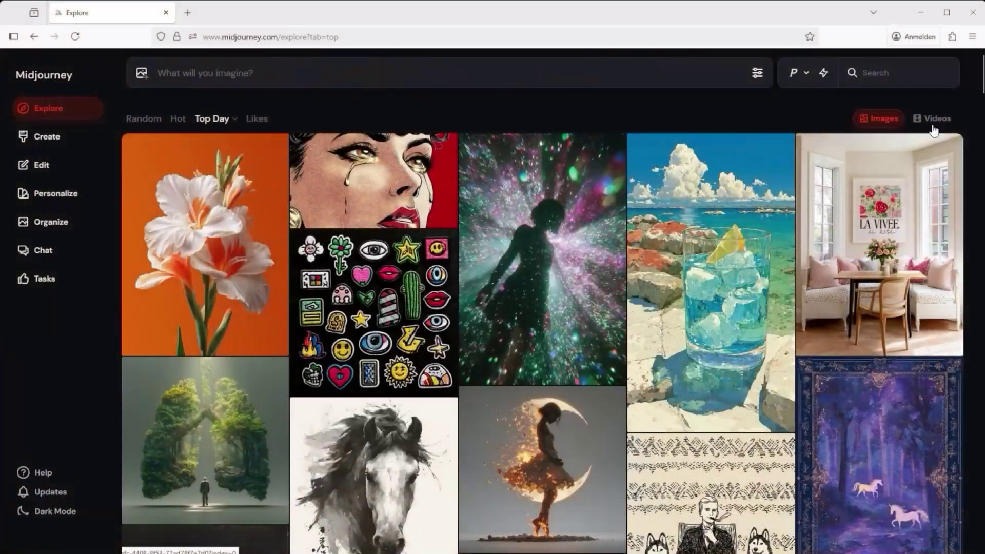
Switch Explore to Videos and preview the glass capsule desert and comic-page videos.
{"action": "left_click", "coordinate": [931, 119]}
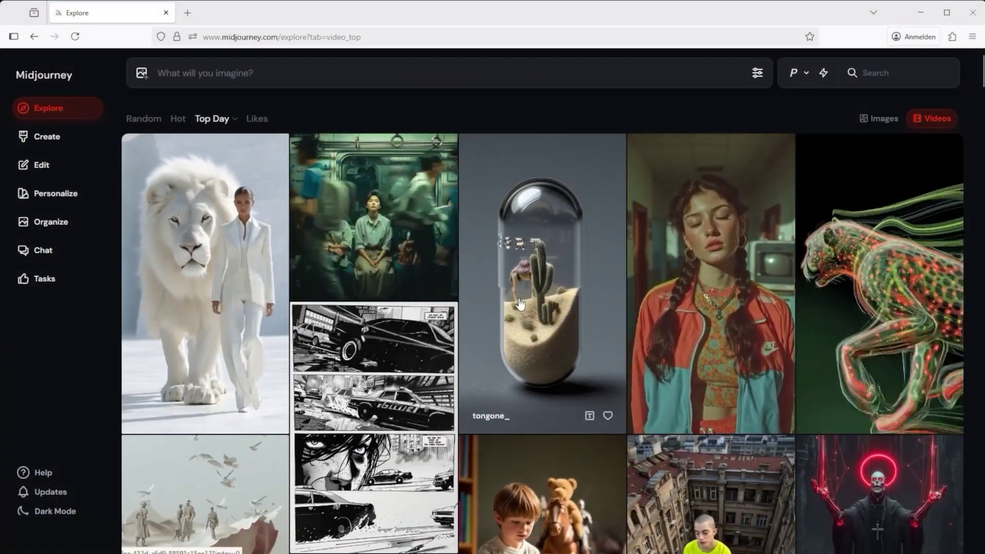
{"action": "left_click", "coordinate": [543, 239]}
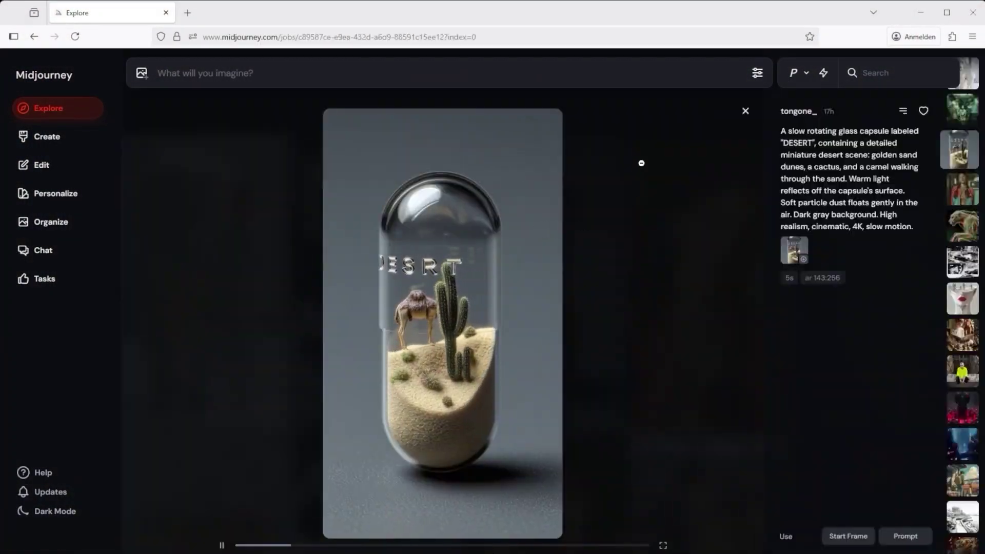
{"action": "left_click", "coordinate": [746, 111]}
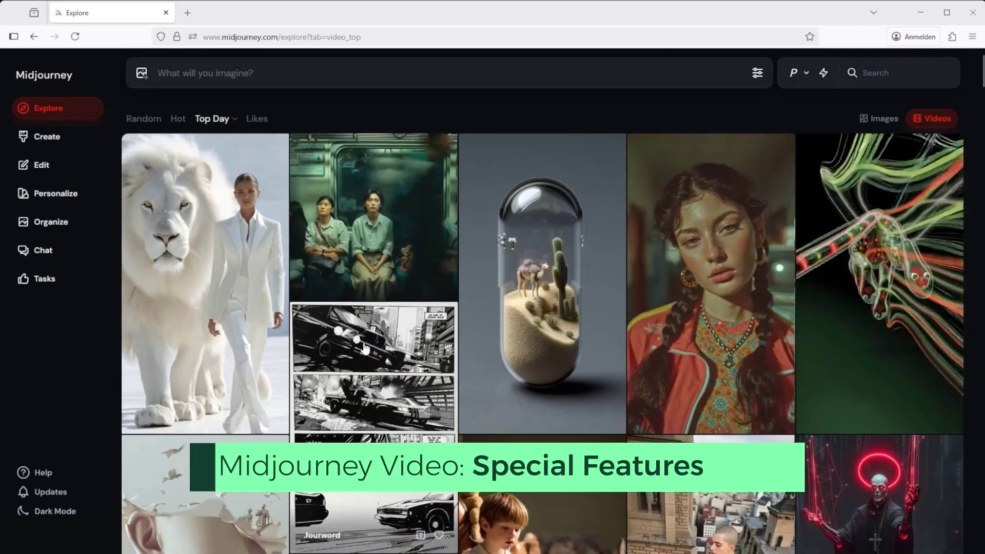
{"action": "left_click", "coordinate": [380, 355]}
{"action": "left_click", "coordinate": [745, 112]}
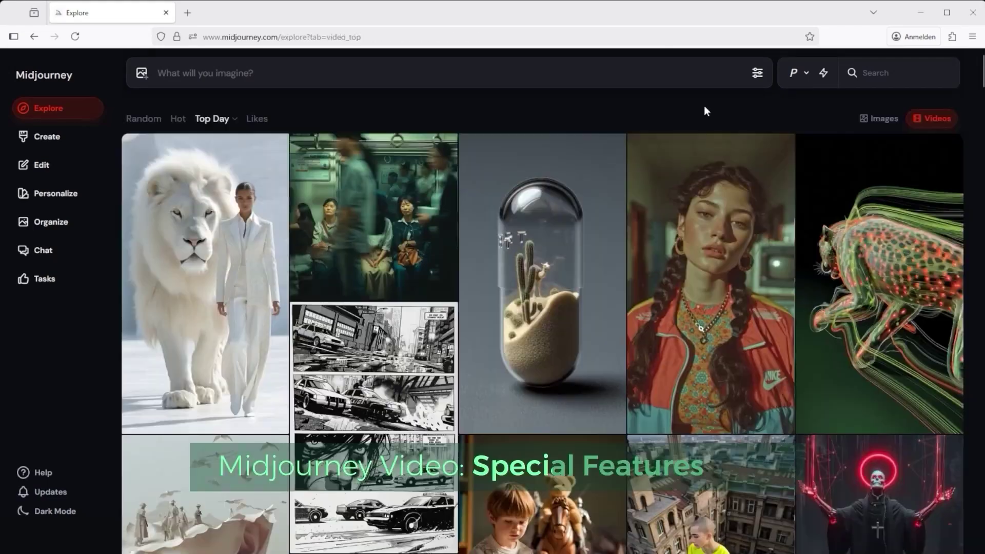
Sample the Hot and Random video feeds, then return to Top Day.
{"action": "left_click", "coordinate": [176, 120]}
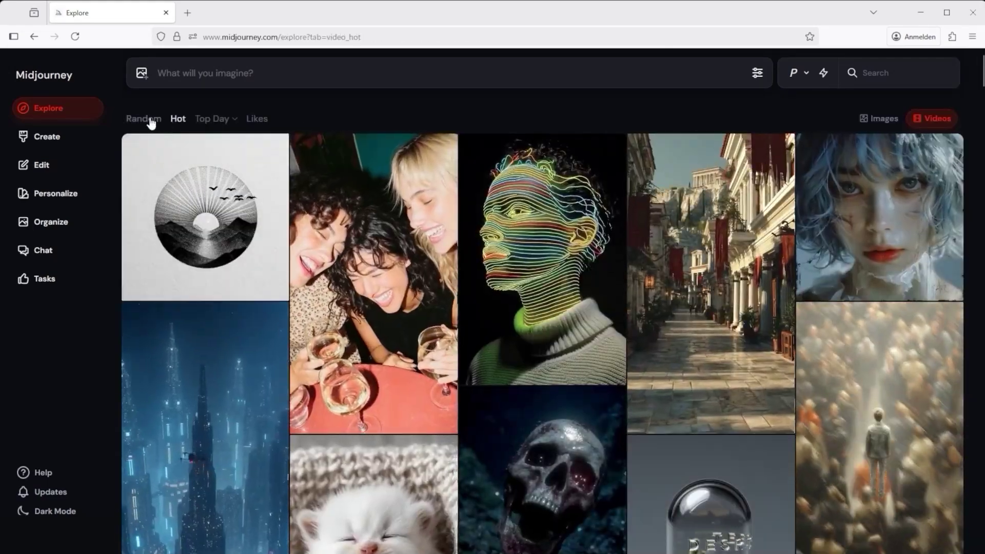
{"action": "left_click", "coordinate": [151, 120]}
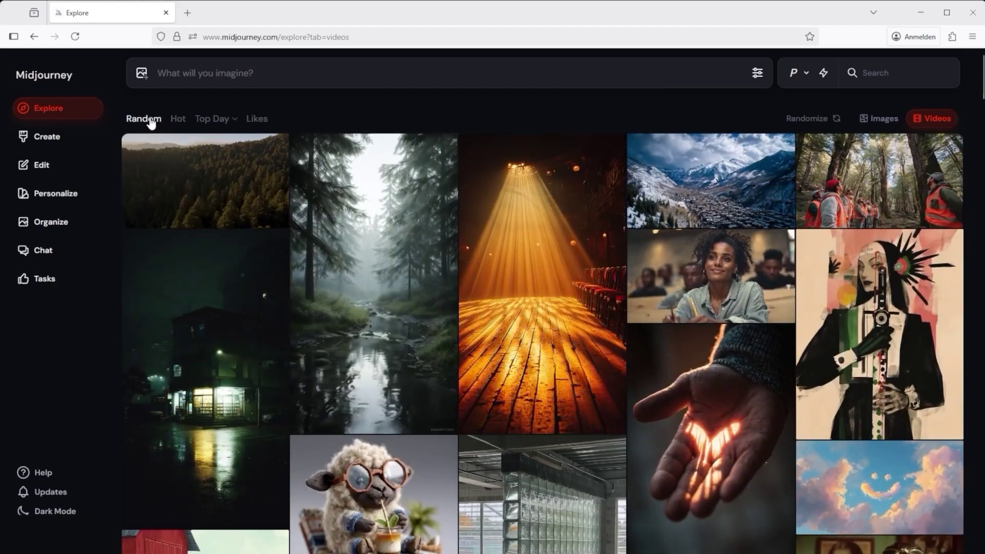
{"action": "left_click", "coordinate": [219, 120]}
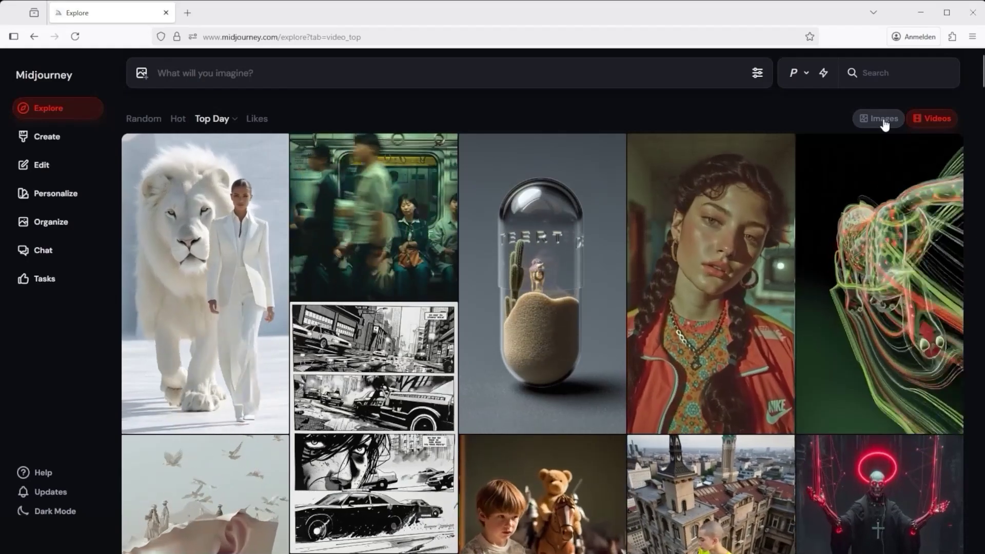
Toggle the gallery to Images and back to Videos, then bring up the generation settings.
{"action": "left_click", "coordinate": [884, 123]}
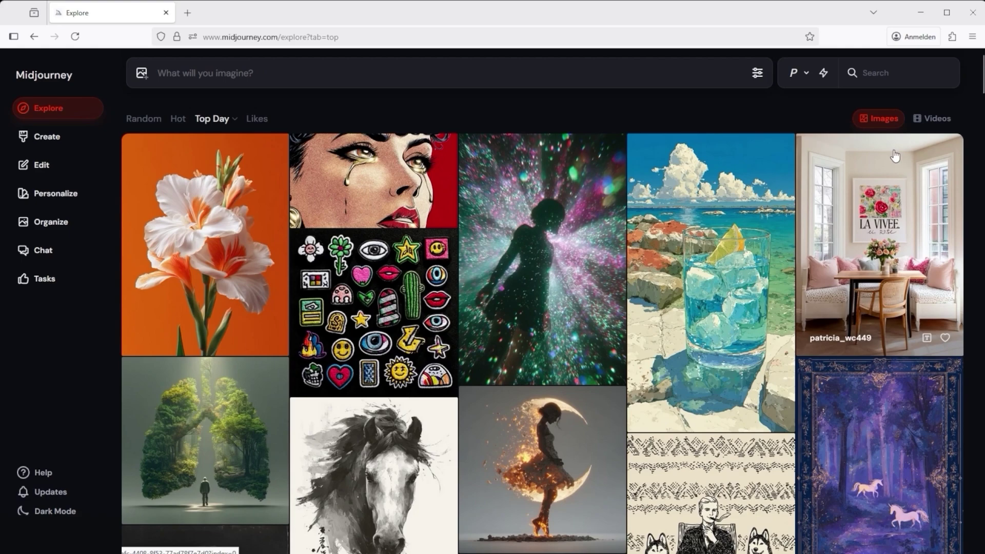
{"action": "left_click", "coordinate": [933, 118]}
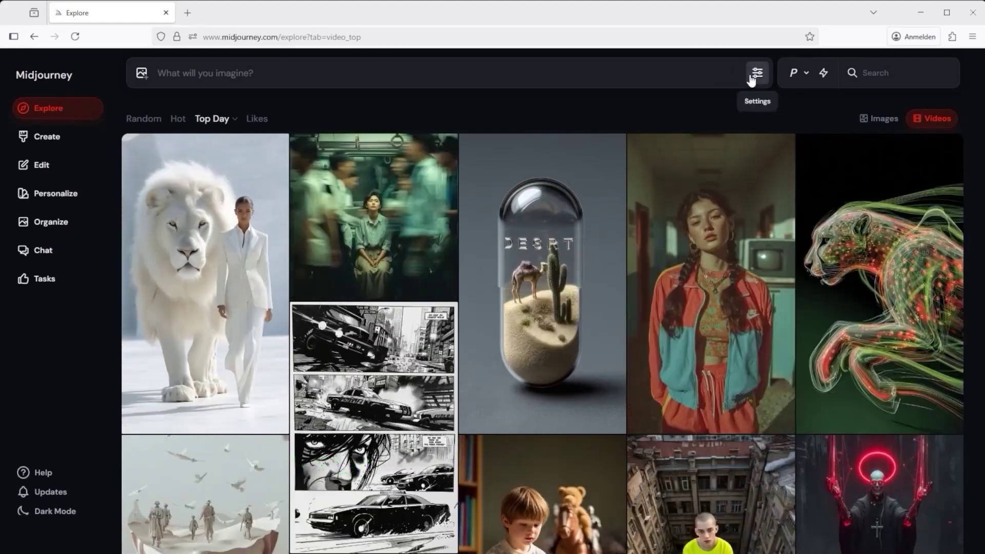
{"action": "left_click", "coordinate": [758, 73]}
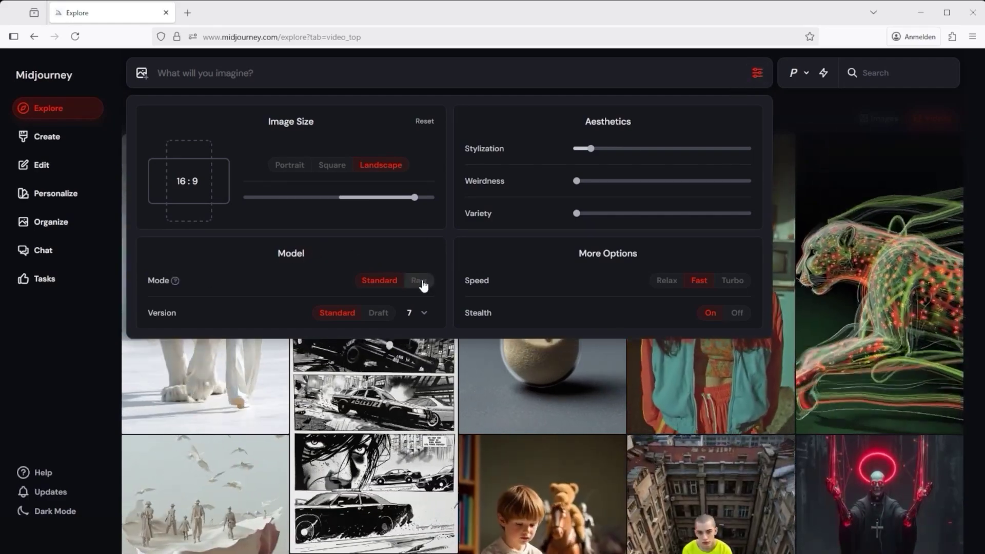
Toggle the model mode between Standard and Raw, pick Raw, and close the settings panel.
{"action": "mouse_move", "coordinate": [168, 281]}
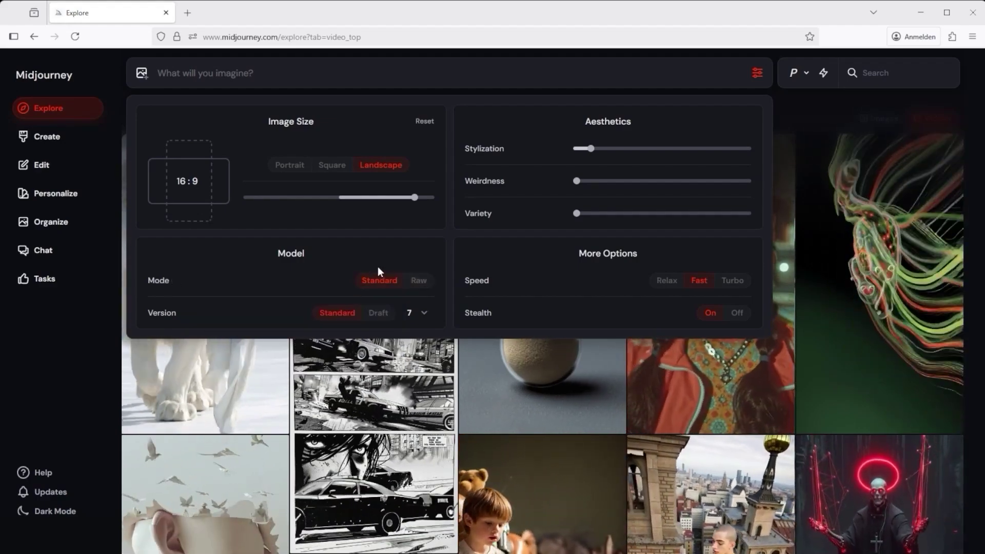
{"action": "left_click", "coordinate": [431, 285]}
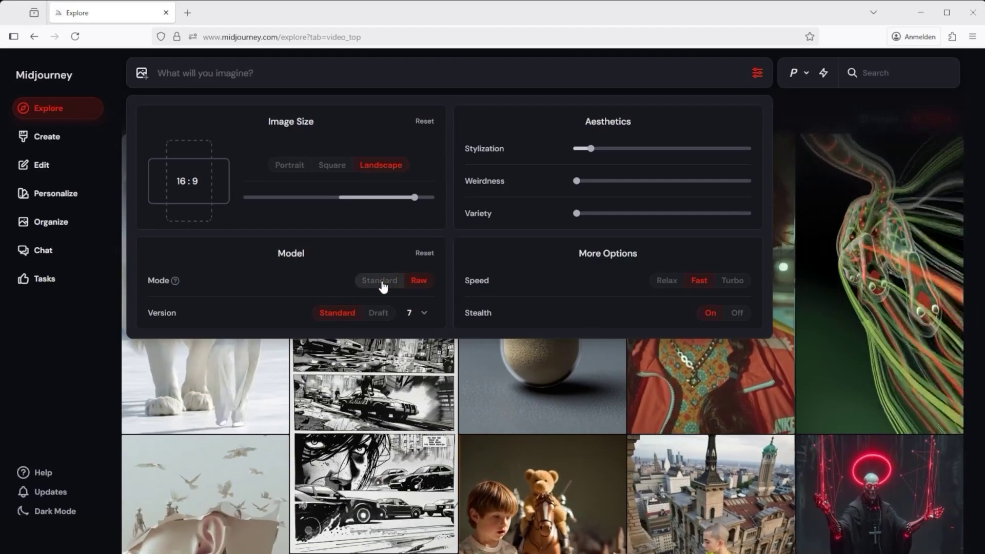
{"action": "left_click", "coordinate": [383, 284]}
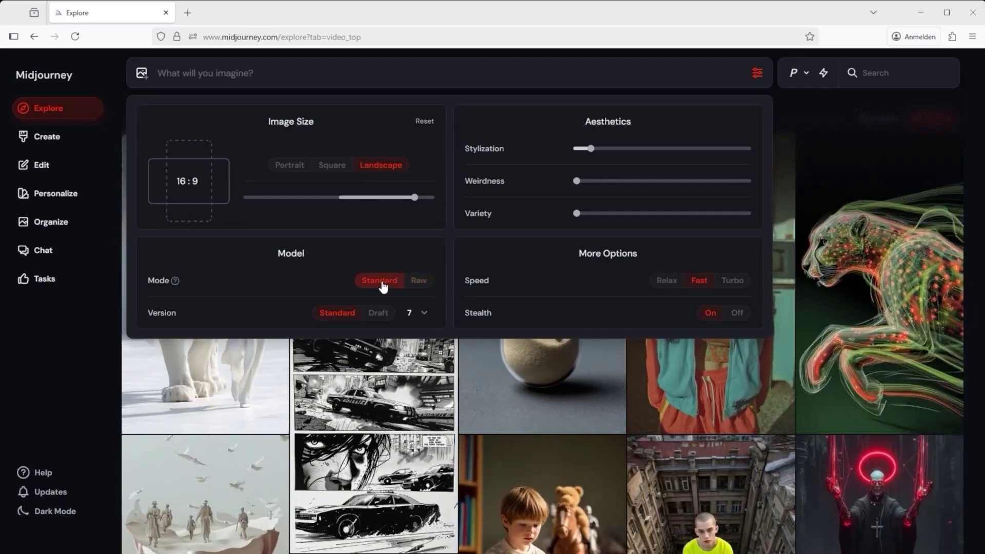
{"action": "mouse_move", "coordinate": [175, 281]}
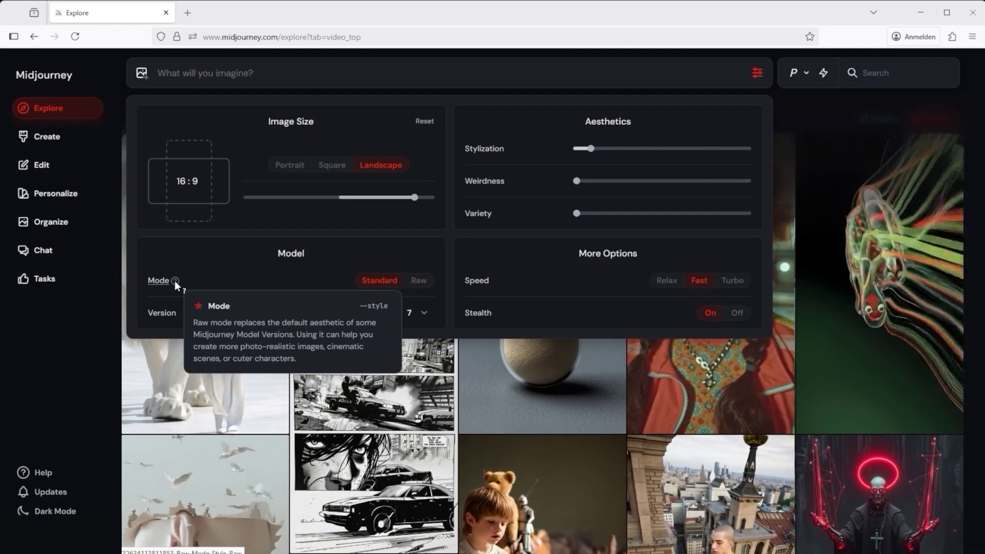
{"action": "mouse_move", "coordinate": [584, 150]}
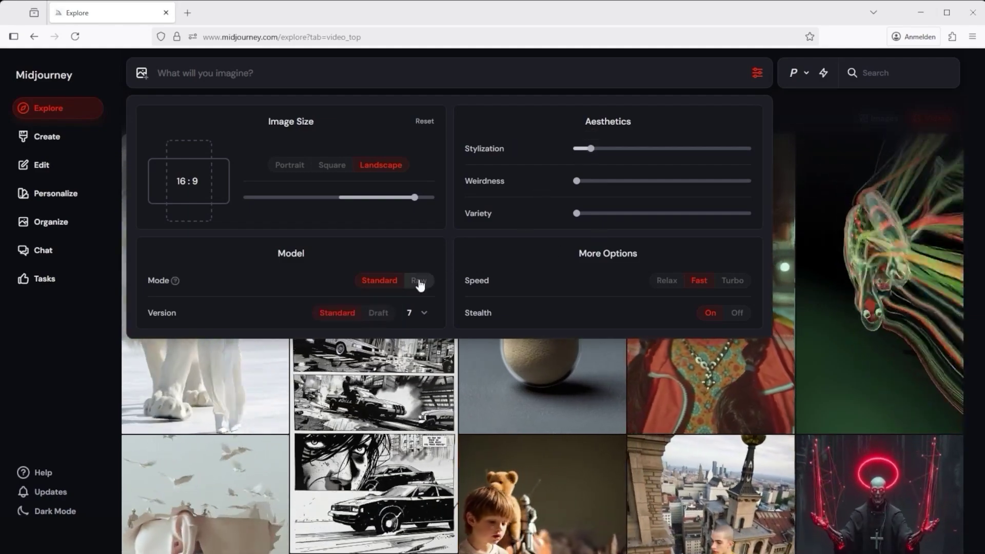
{"action": "left_click", "coordinate": [419, 281]}
{"action": "left_click", "coordinate": [758, 74]}
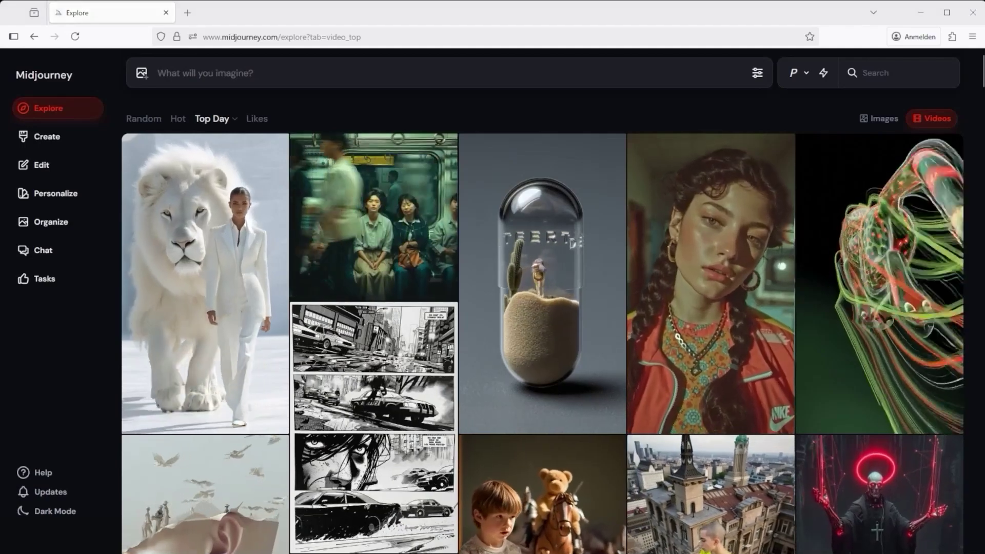
{"action": "left_click", "coordinate": [299, 72]}
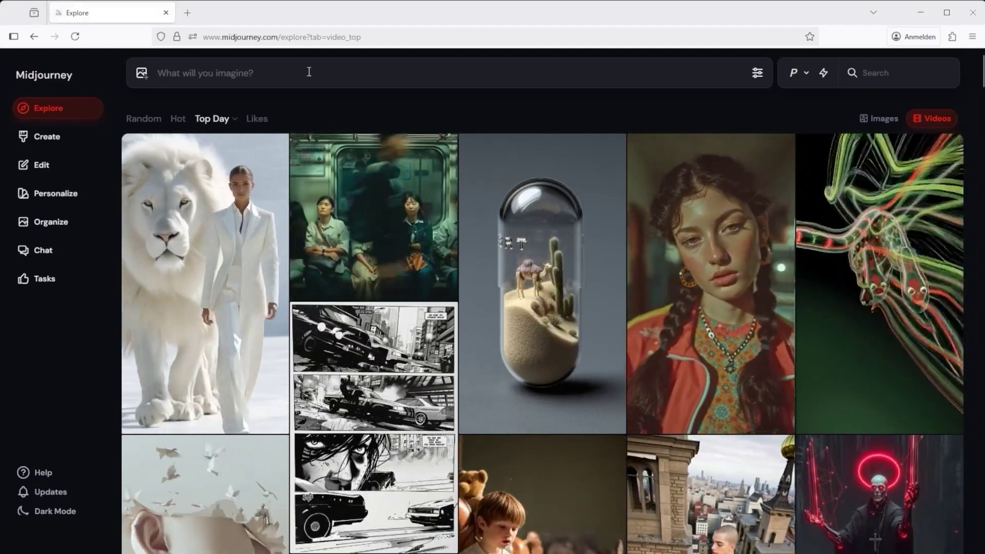
Paste 'A house with a mouse --raw', make the man-in-orange image the starting frame, and view it.
{"action": "type", "text": "A house with a mouse --raw"}
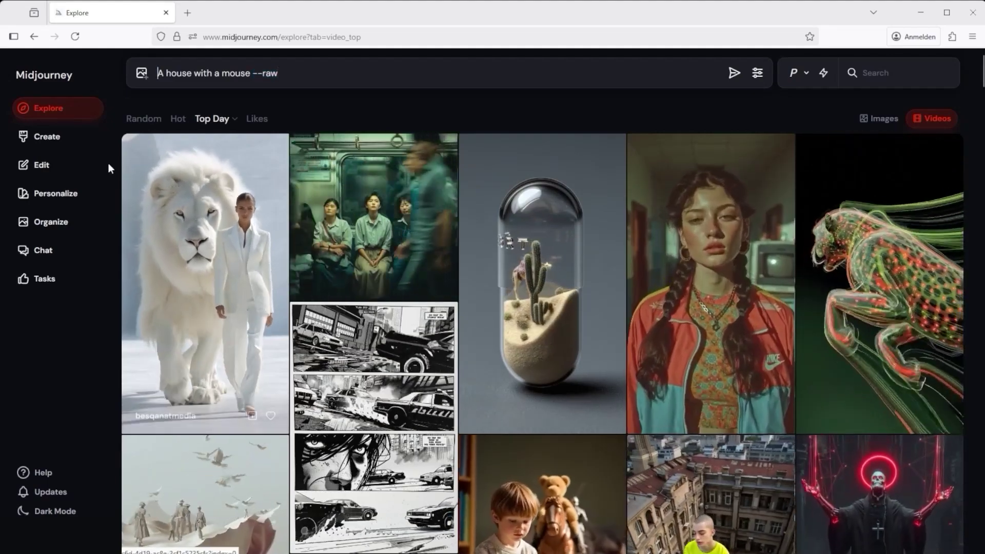
{"action": "left_click", "coordinate": [46, 139]}
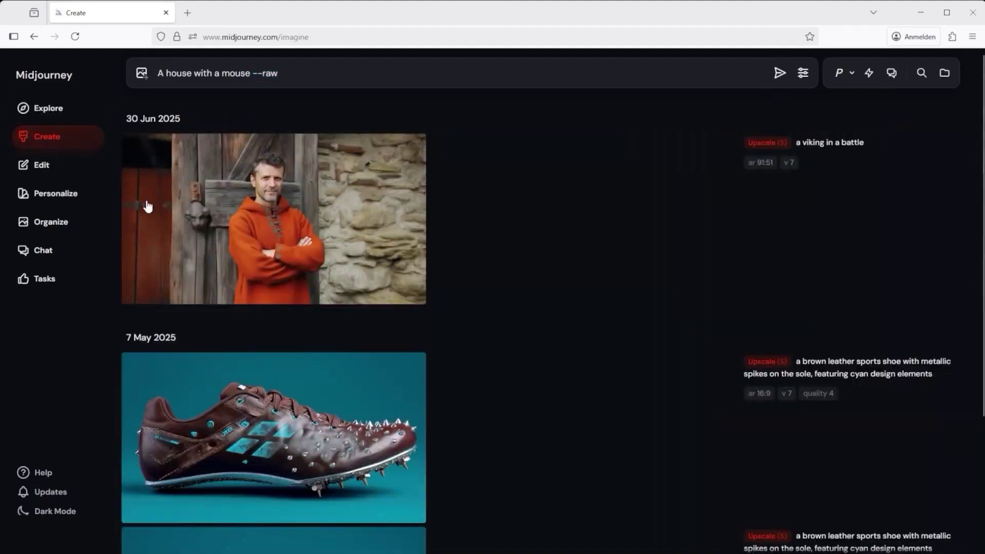
{"action": "left_click_drag", "start_coordinate": [277, 238], "coordinate": [198, 96]}
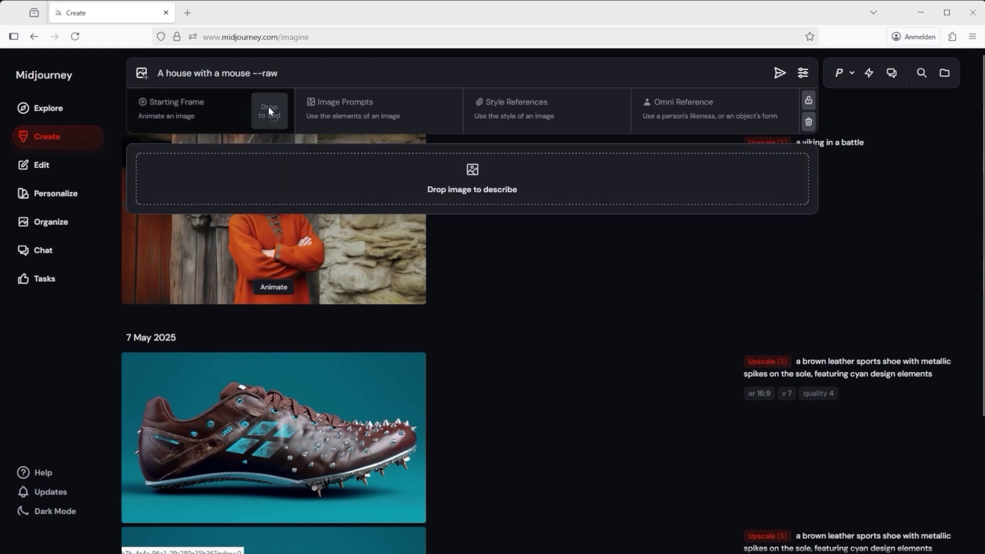
{"action": "left_click_drag", "start_coordinate": [269, 107], "coordinate": [258, 108]}
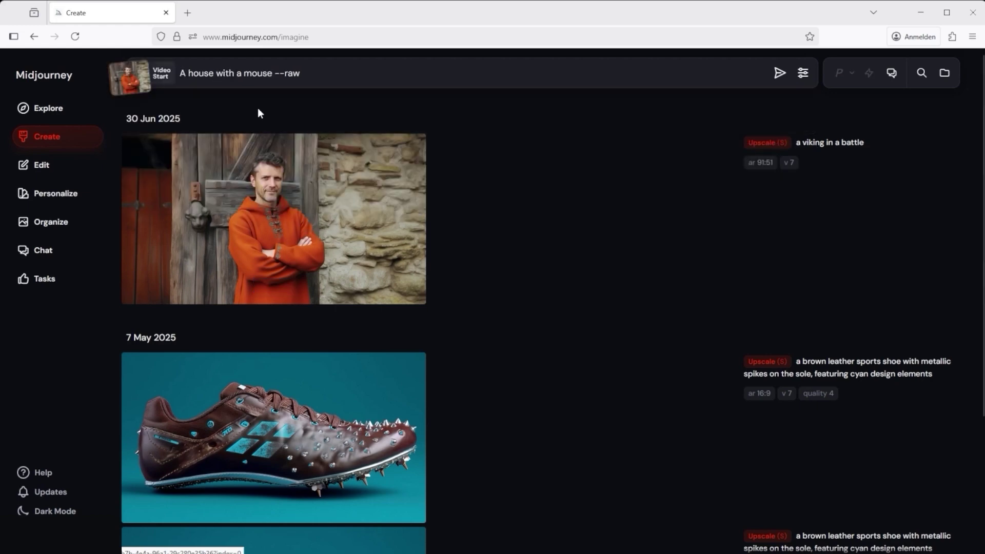
{"action": "left_click", "coordinate": [304, 226]}
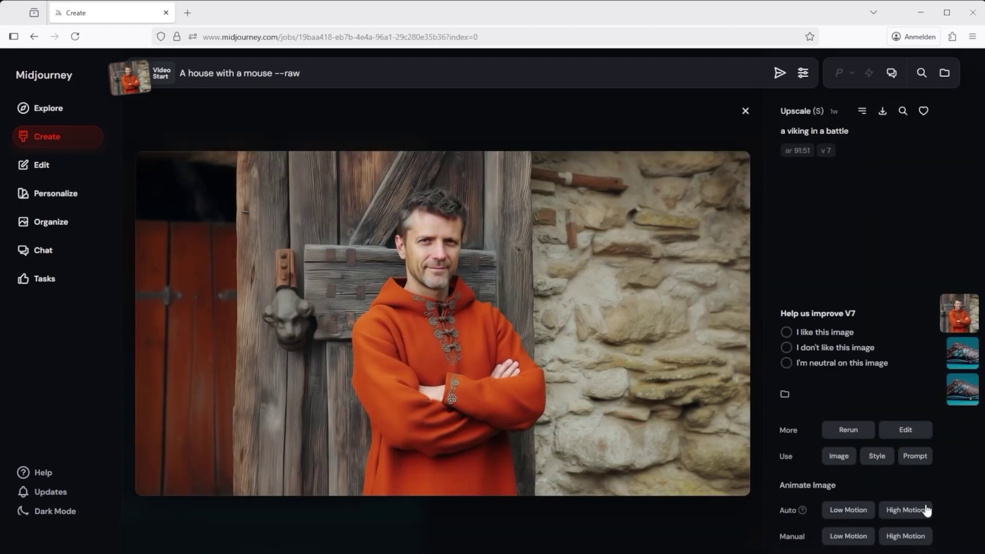
Choose Manual > Low Motion under Animate Image for the man-in-orange image.
{"action": "left_click", "coordinate": [846, 536]}
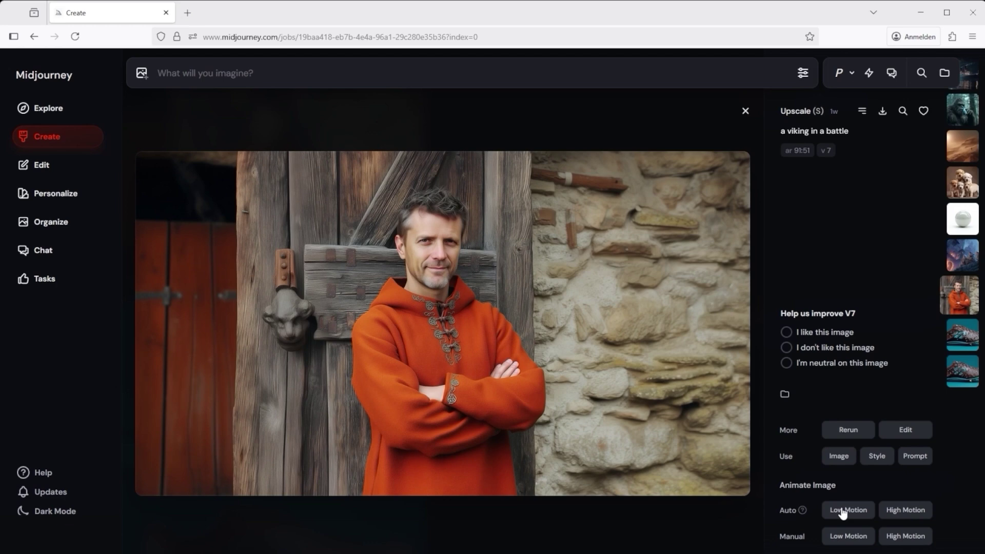
Bring up the detail view of the upscaled six Labrador puppies image.
{"action": "left_click", "coordinate": [804, 72]}
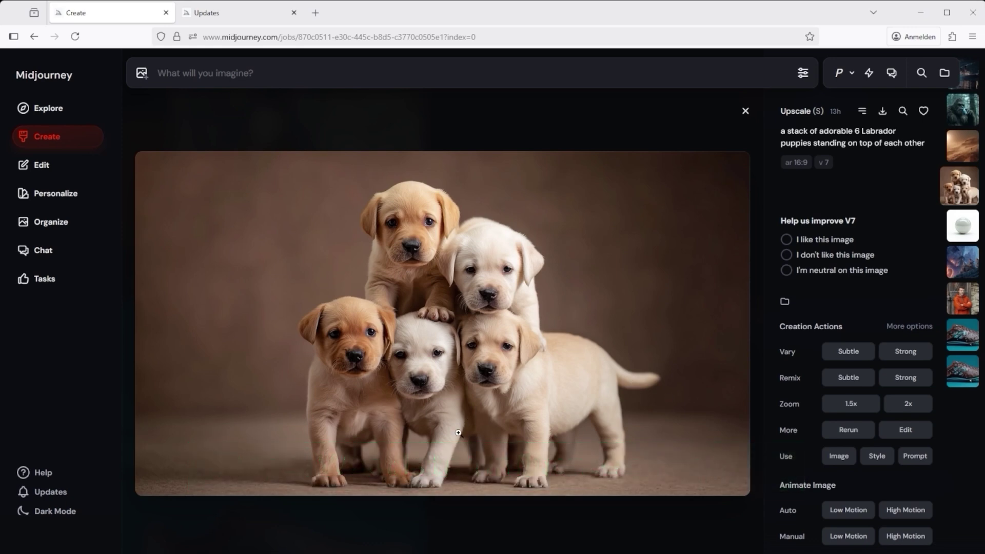
{"action": "left_click", "coordinate": [234, 16]}
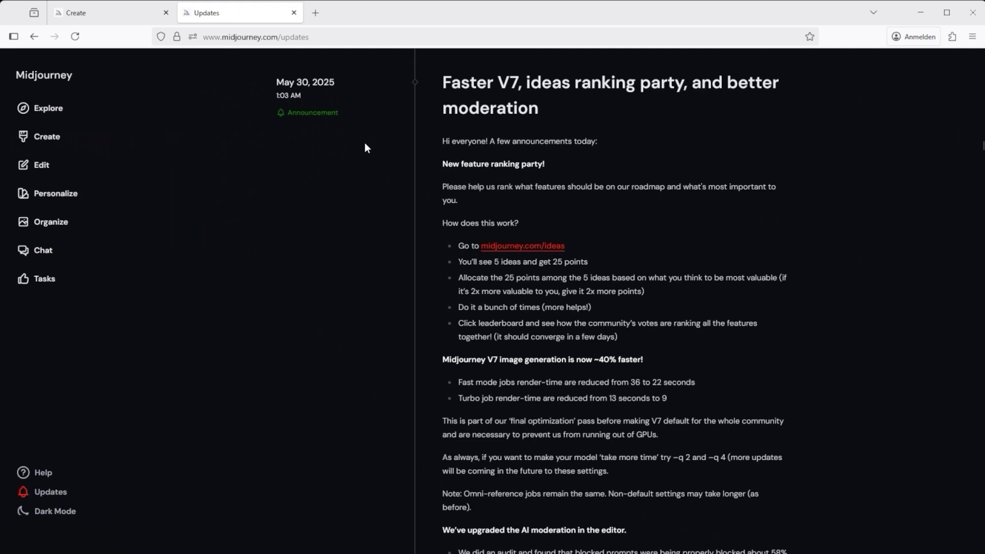
{"action": "left_click_drag", "start_coordinate": [619, 473], "coordinate": [444, 458]}
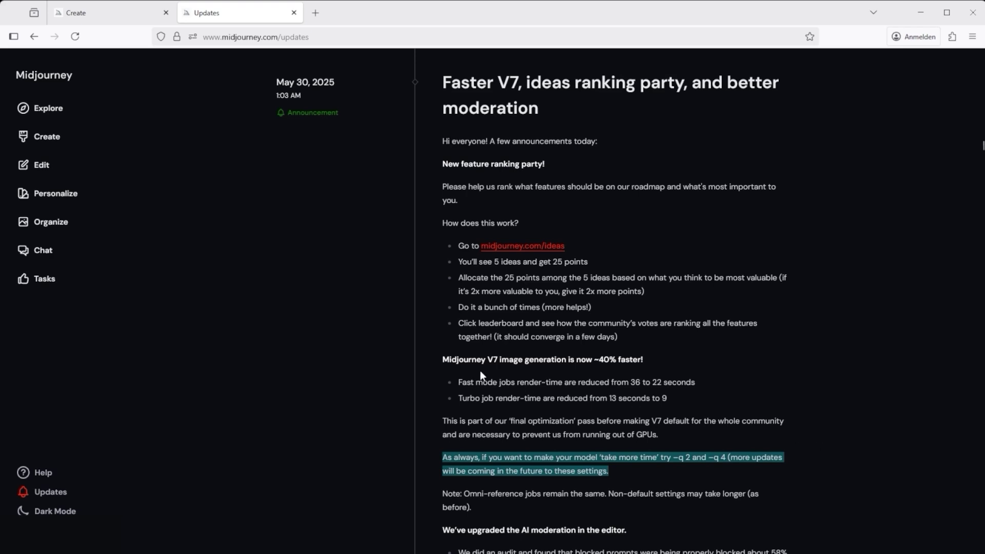
{"action": "left_click", "coordinate": [95, 18]}
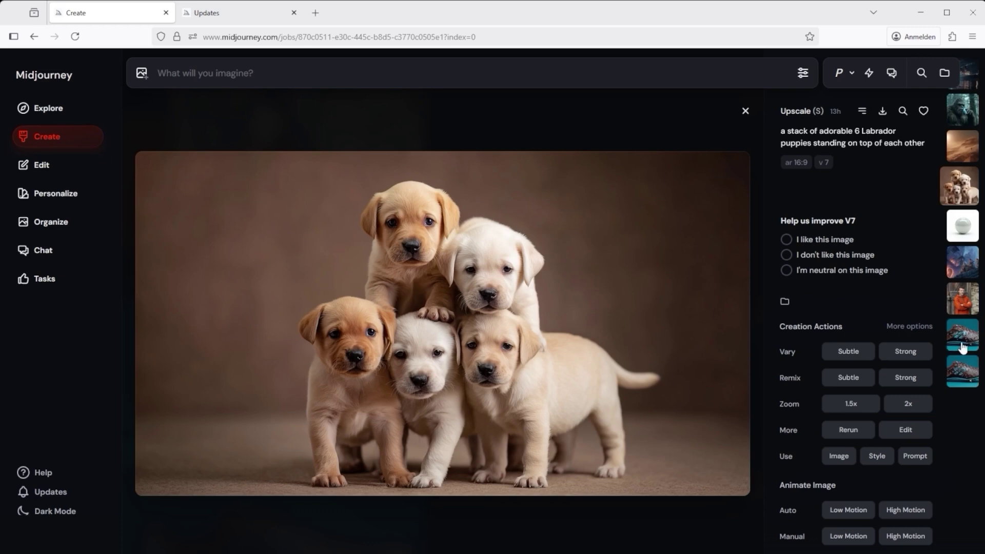
Go via the man-in-orange image to the brown leather spiked sports shoe's job page.
{"action": "left_click", "coordinate": [963, 303]}
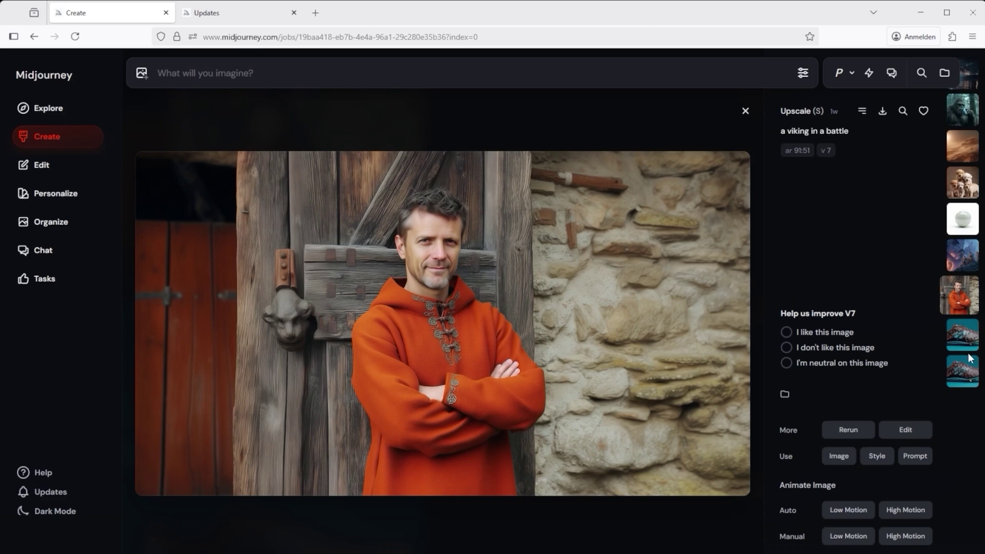
{"action": "left_click", "coordinate": [963, 336]}
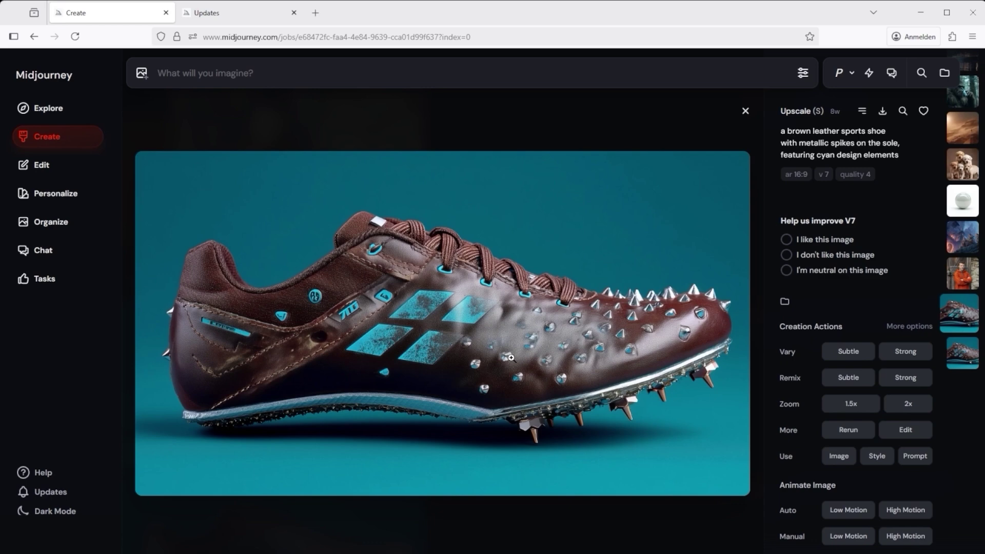
Step to the next shoe job, enlarge it, zoom in on the heel, then close.
{"action": "key", "text": "Down"}
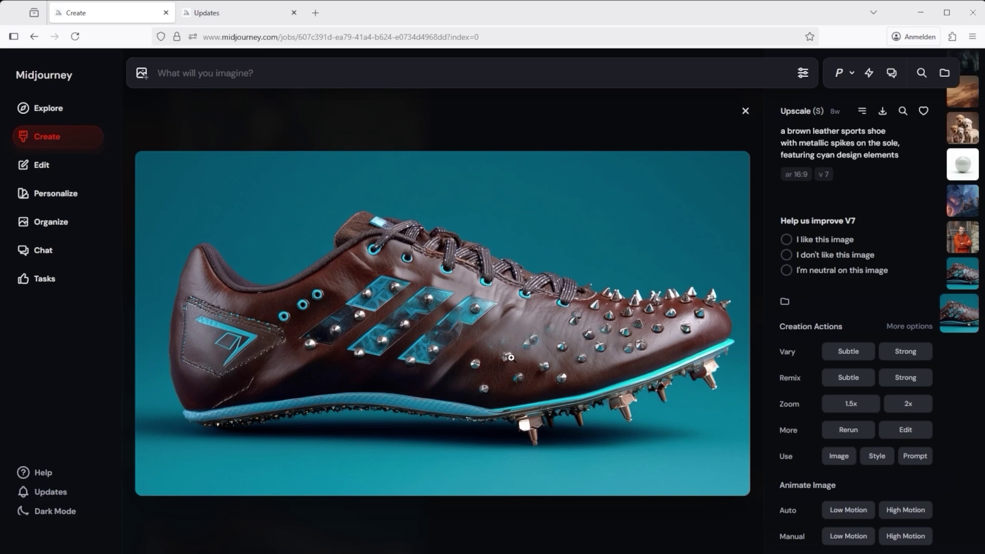
{"action": "key", "text": "Down"}
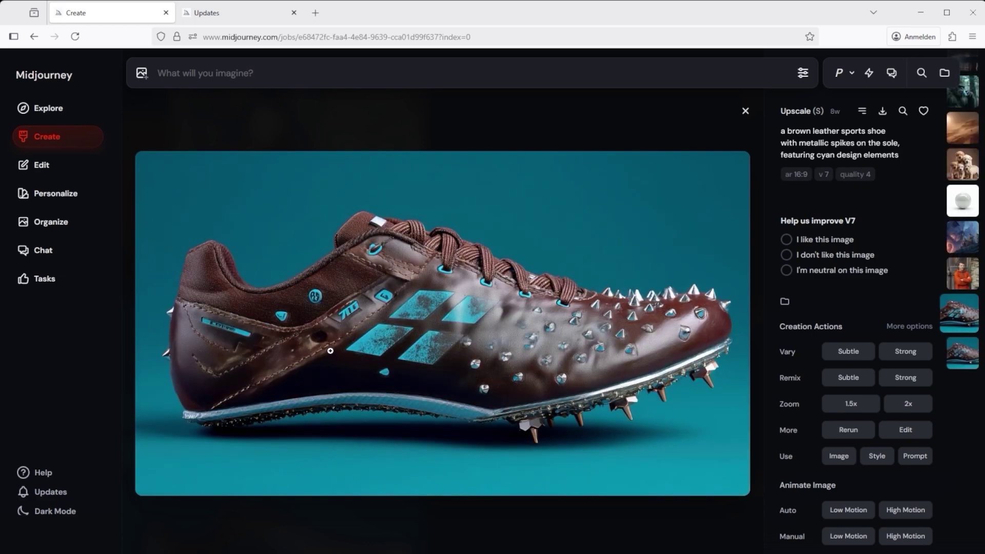
{"action": "left_click", "coordinate": [300, 332]}
{"action": "left_click", "coordinate": [138, 221]}
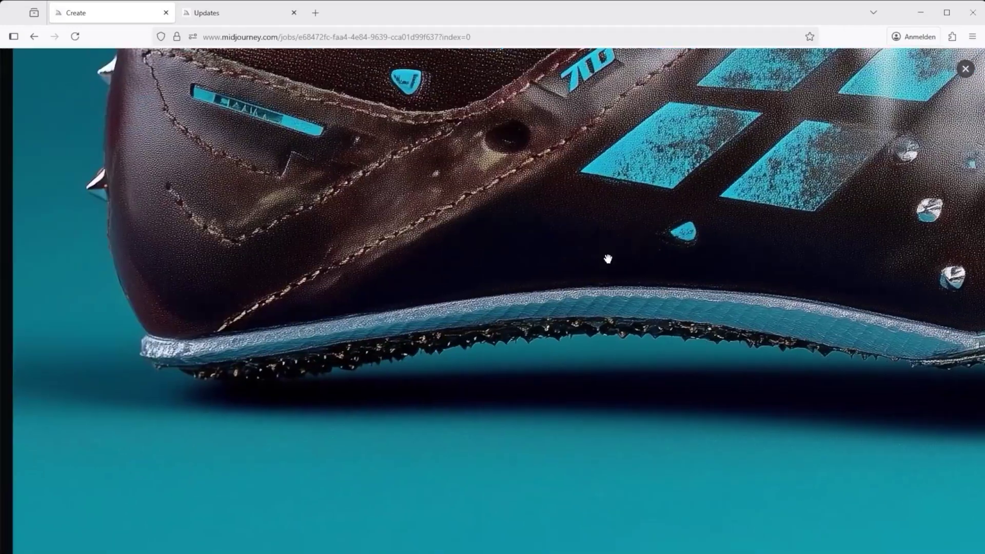
{"action": "left_click", "coordinate": [972, 76]}
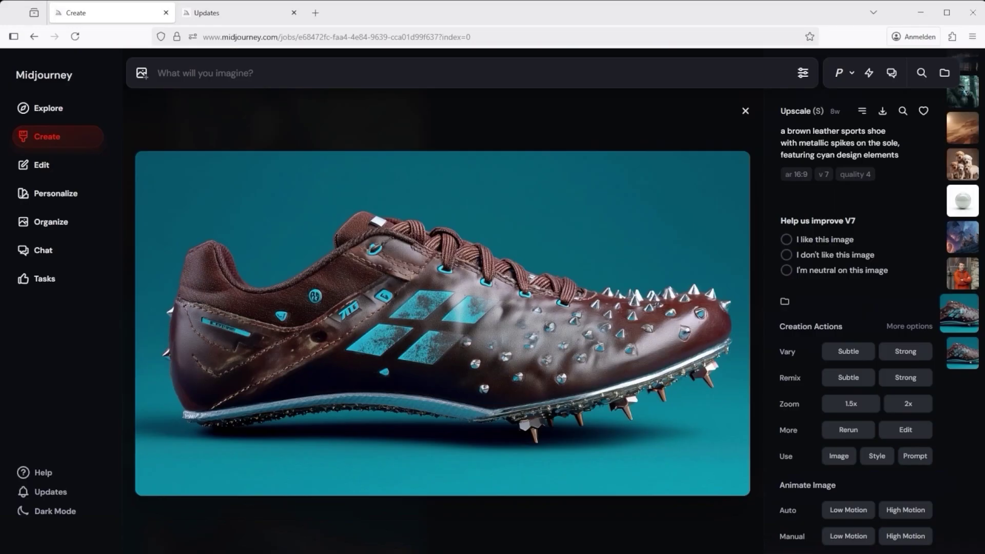
Enlarge the other shoe version and zoom in on its spiked toe.
{"action": "left_click", "coordinate": [968, 353]}
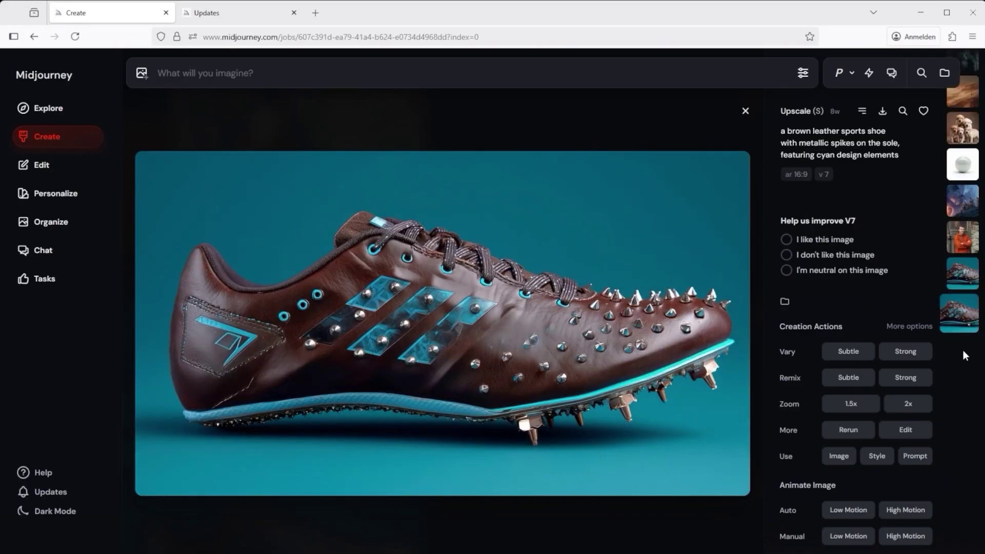
{"action": "left_click", "coordinate": [659, 419]}
{"action": "left_click", "coordinate": [659, 419]}
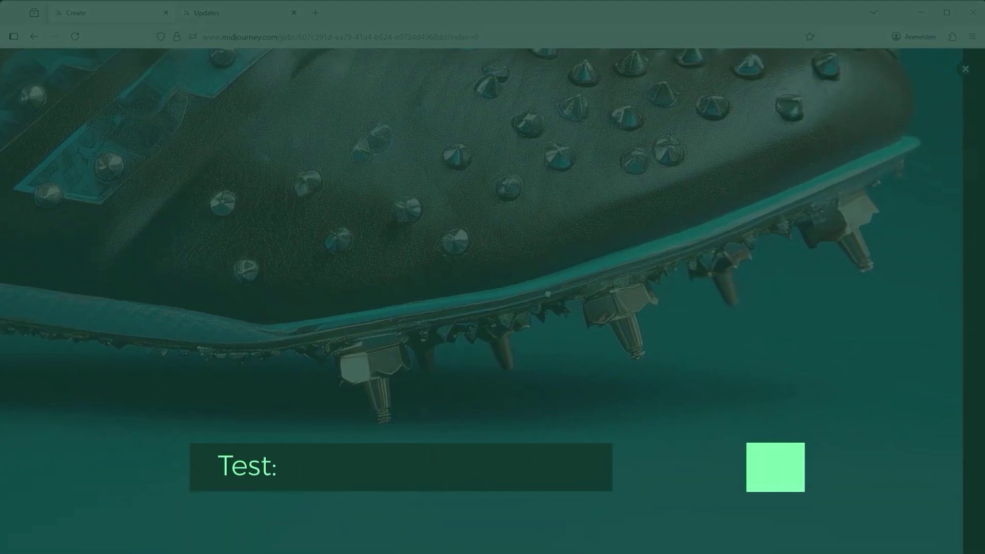
Close the enlarged view to return to the ar 16:9, v 7 shoe's job page.
{"action": "left_click", "coordinate": [967, 69]}
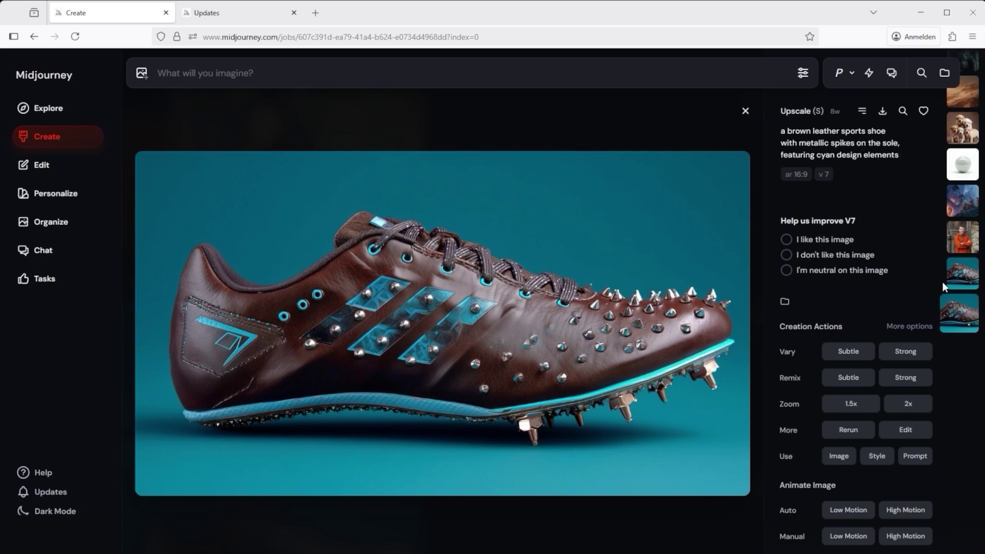
Go via the quality 4 shoe to the 'a viking in a battle' man-in-orange image.
{"action": "left_click", "coordinate": [961, 274]}
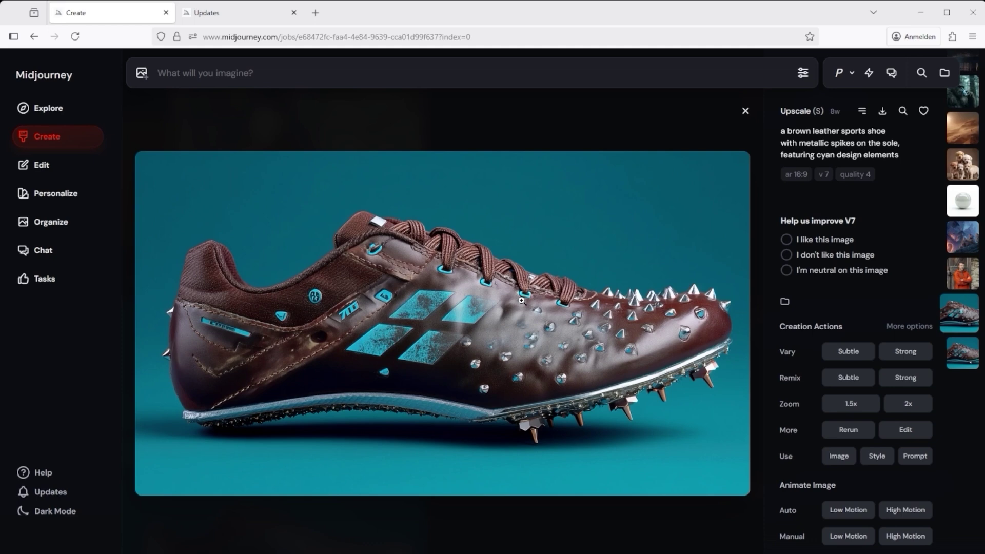
{"action": "left_click", "coordinate": [964, 275]}
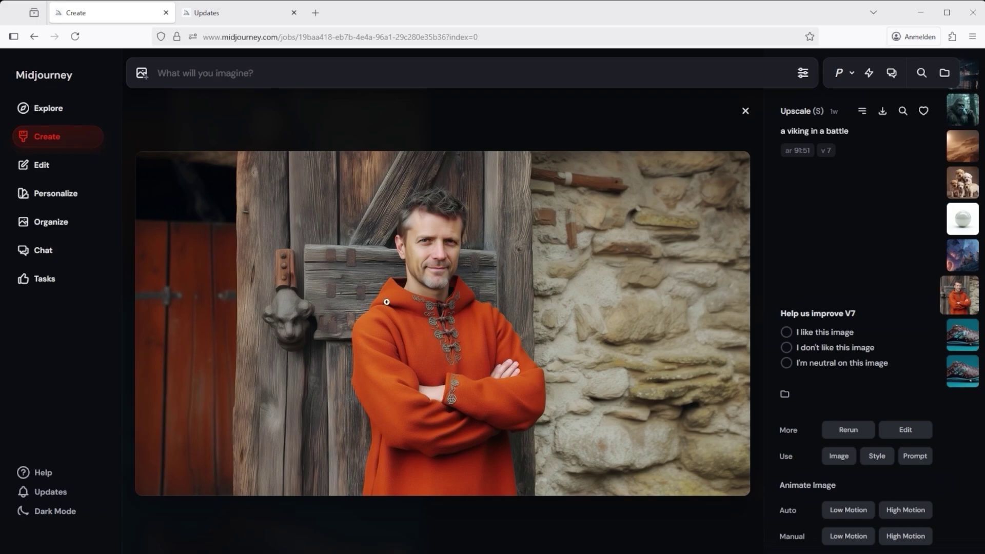
Go to the Explore page and scroll through the community video grid.
{"action": "left_click", "coordinate": [47, 109]}
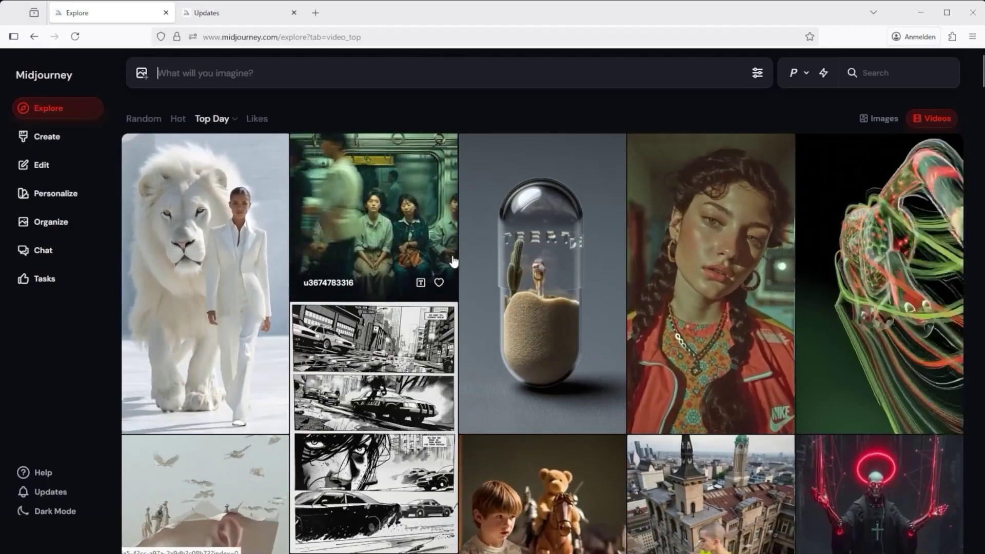
{"action": "scroll", "coordinate": [536, 331], "scroll_direction": "down", "scroll_amount": 5}
{"action": "scroll", "coordinate": [536, 331], "scroll_direction": "down", "scroll_amount": 10}
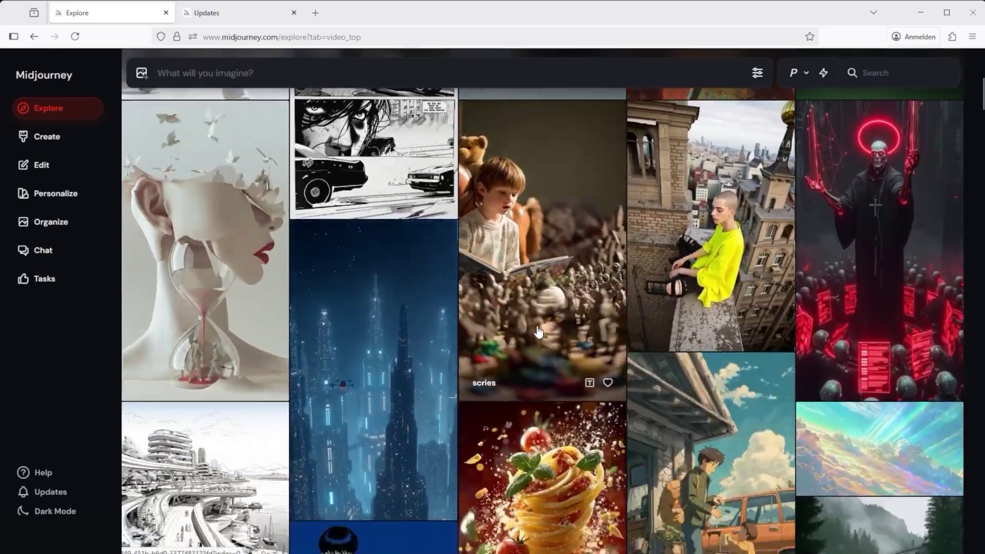
{"action": "scroll", "coordinate": [539, 334], "scroll_direction": "down", "scroll_amount": 8}
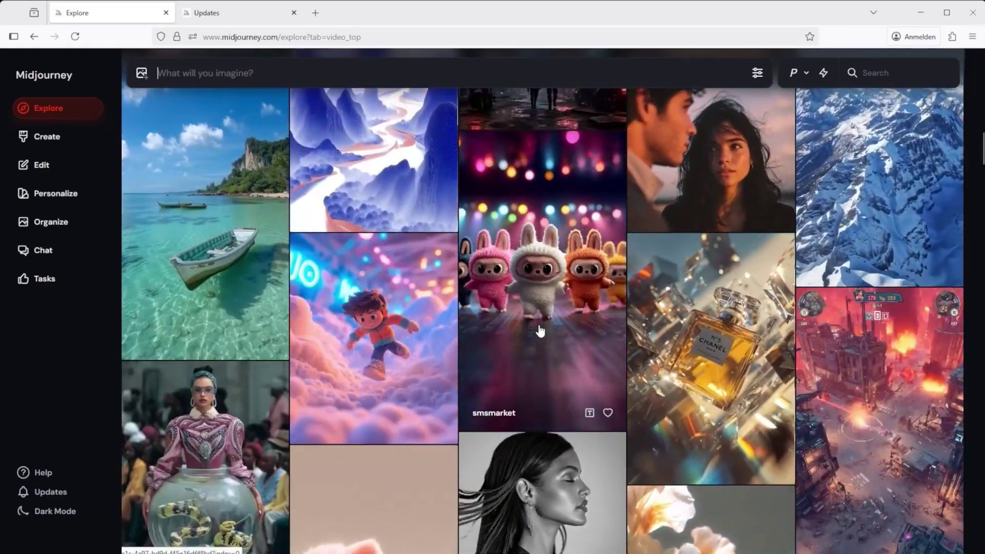
{"action": "scroll", "coordinate": [542, 330], "scroll_direction": "up", "scroll_amount": 15}
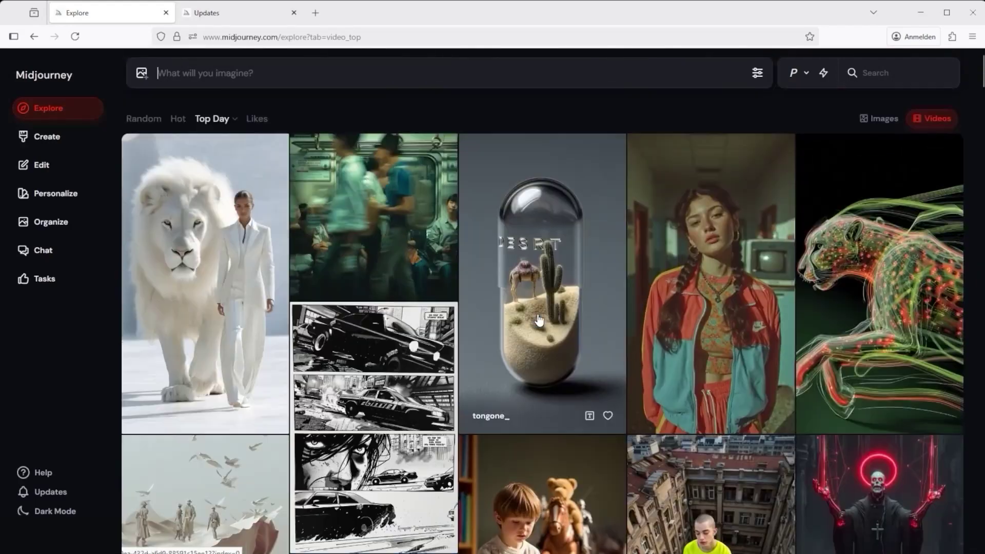
Sort the feed by Hot, then switch to Random and scroll the random videos.
{"action": "left_click", "coordinate": [178, 119]}
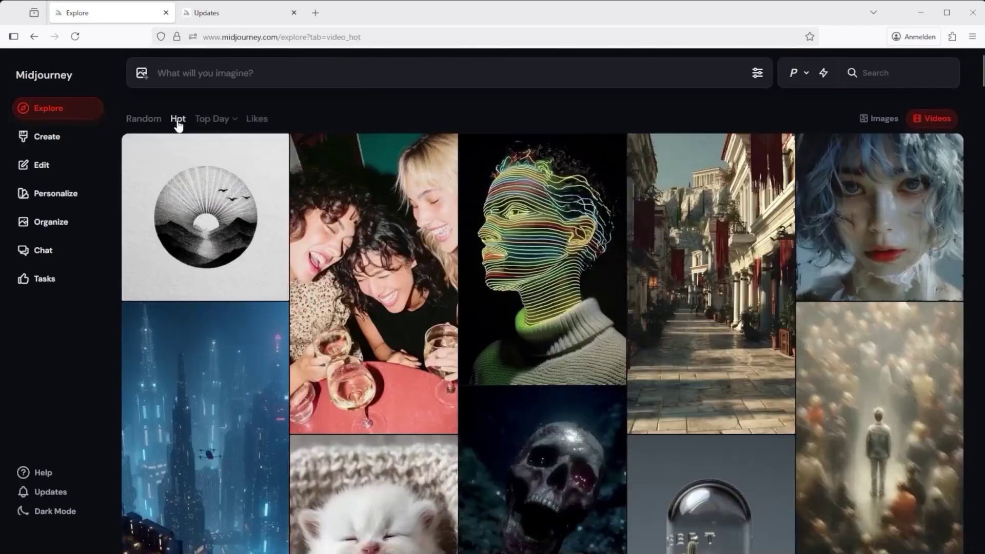
{"action": "left_click", "coordinate": [149, 119]}
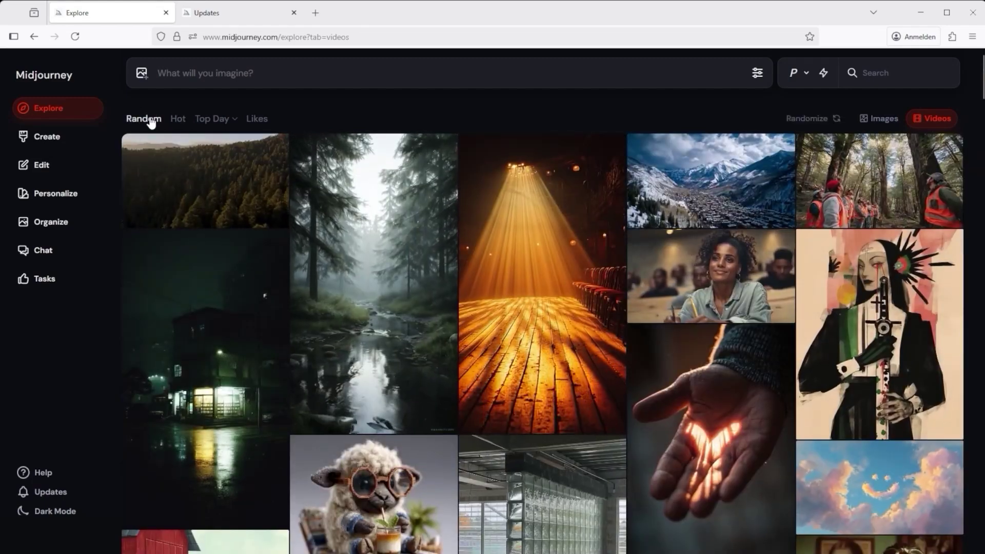
{"action": "scroll", "coordinate": [675, 340], "scroll_direction": "down", "scroll_amount": 6}
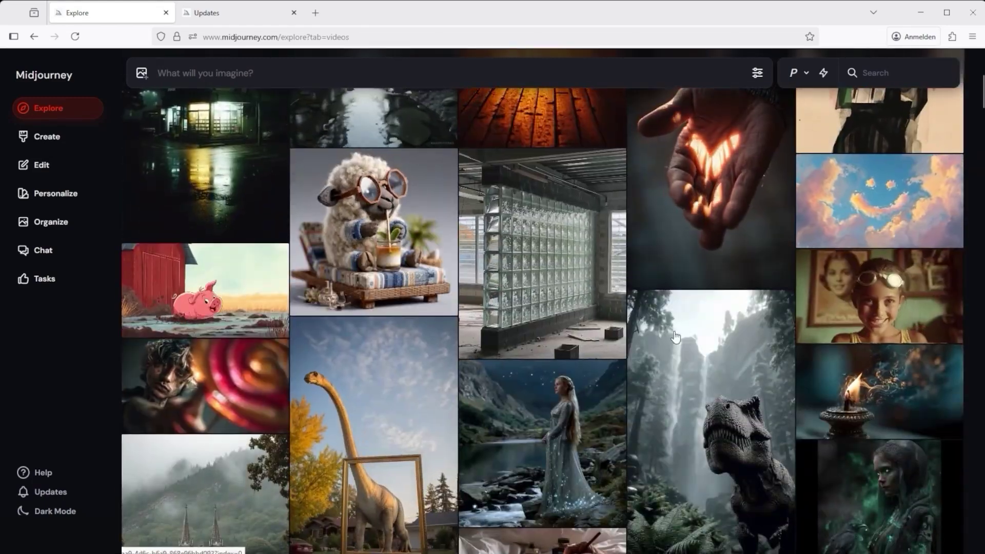
{"action": "scroll", "coordinate": [675, 340], "scroll_direction": "down", "scroll_amount": 1}
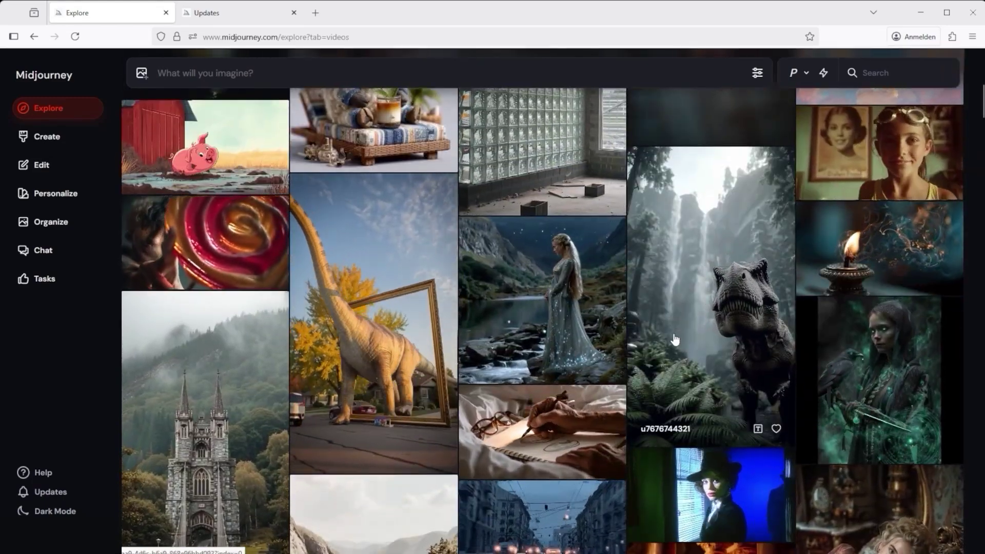